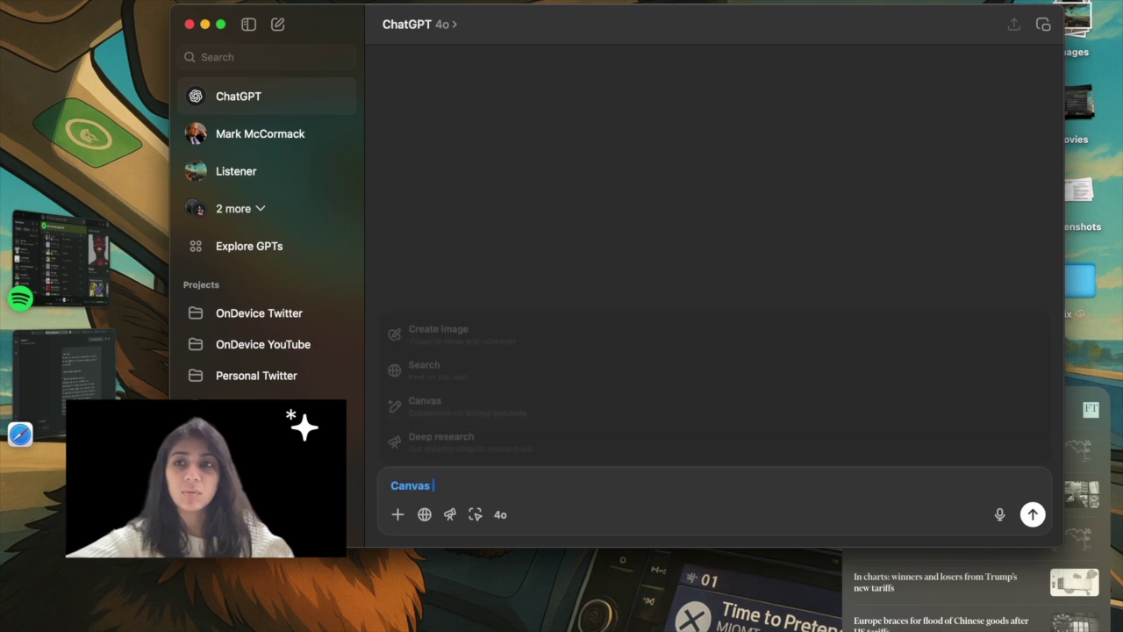
Switch to Safari and look over the resume-rewrite chats in Gemini and DeepSeek
click(30, 362)
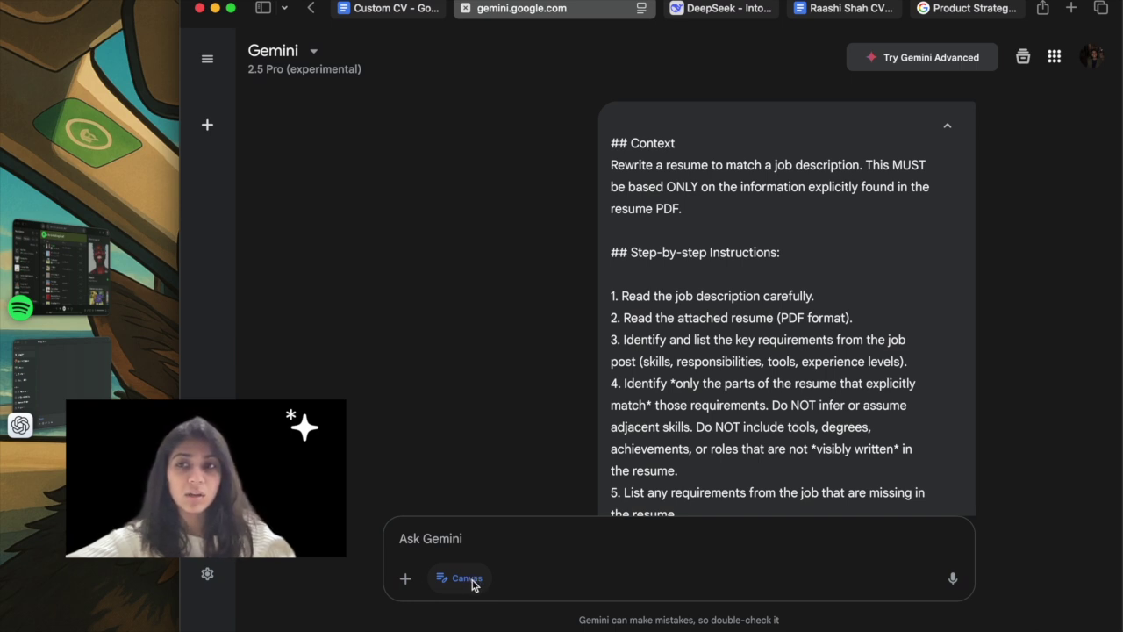
click(316, 50)
click(318, 50)
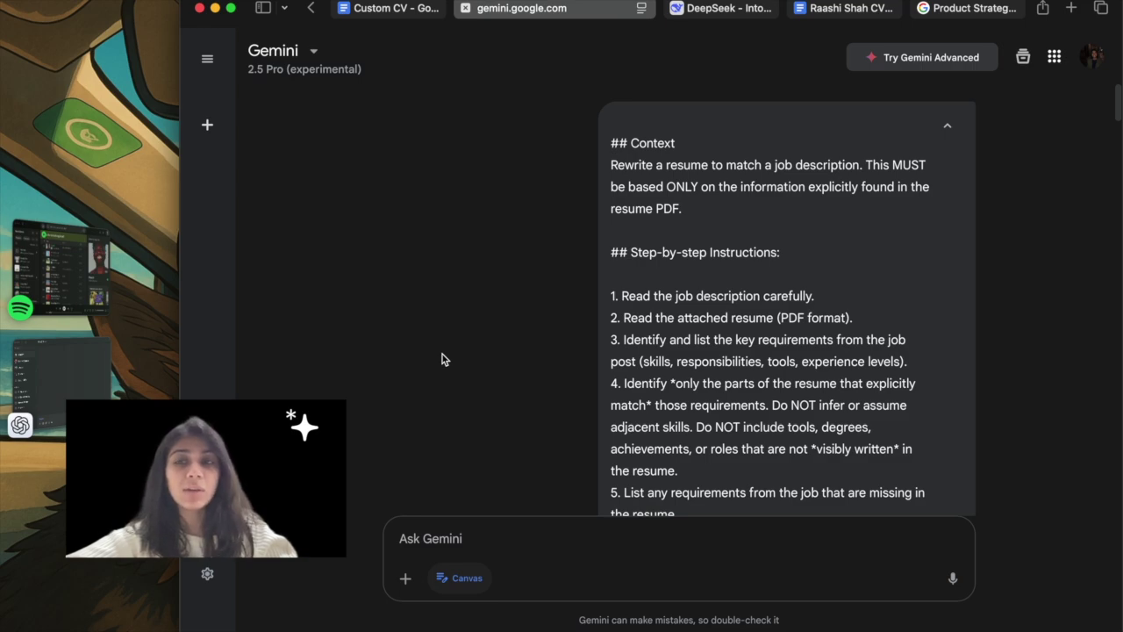
scroll(443, 359, down, 20)
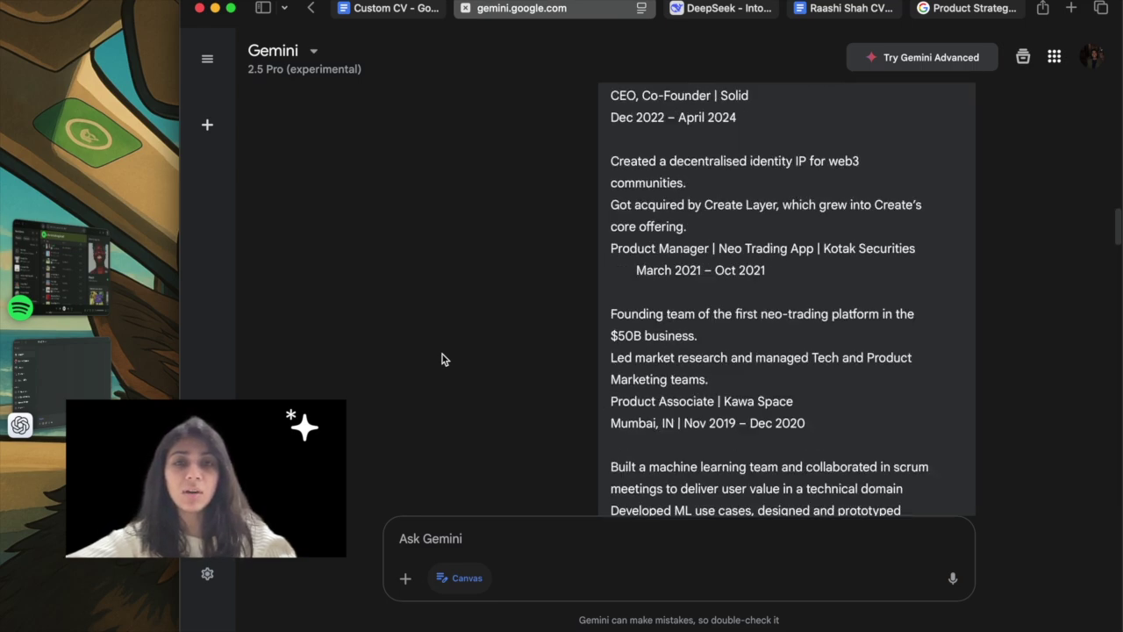
key(ctrl+Tab)
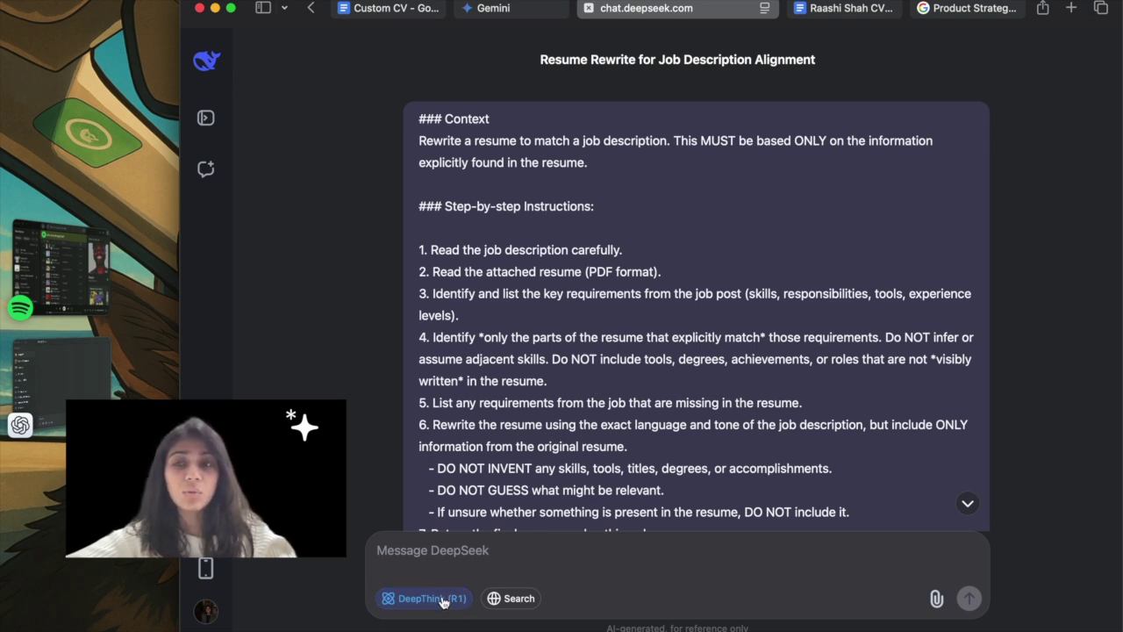
Open the CV Prompt in the Custom CV document and read its context, step-by-step instructions and important constraints
click(386, 9)
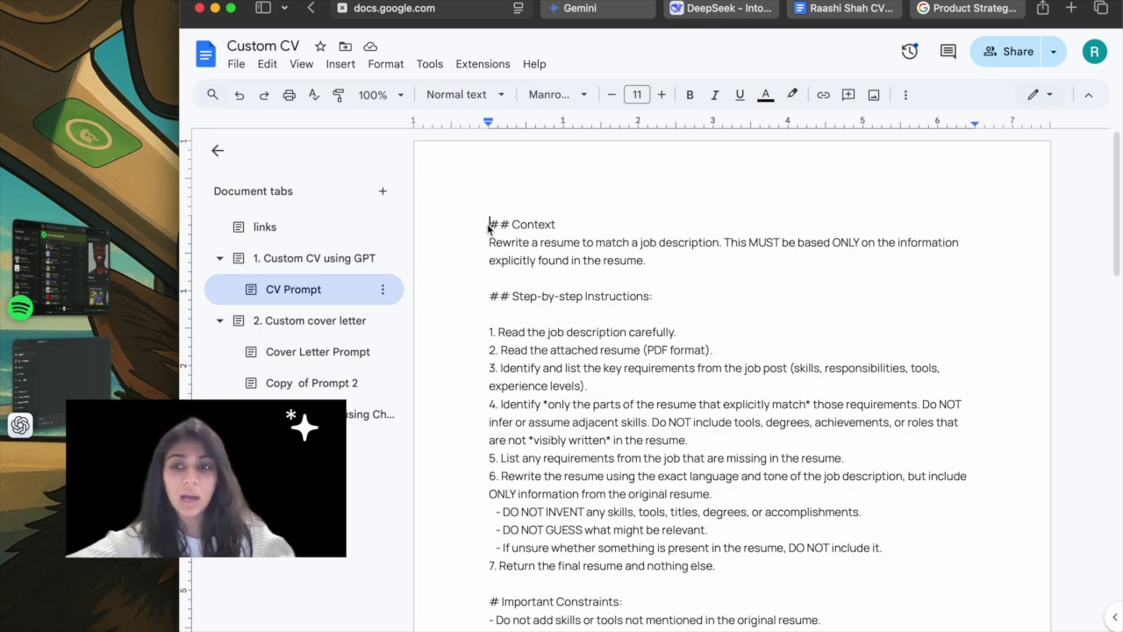
drag(489, 227, 670, 341)
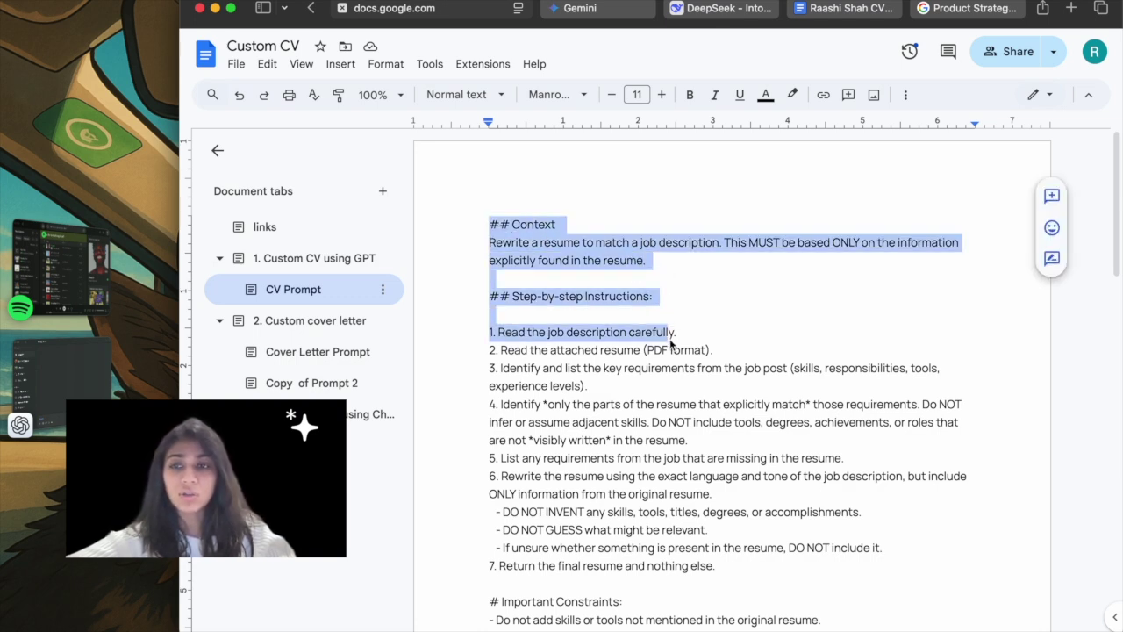
drag(671, 344, 690, 376)
scroll(604, 504, down, 2)
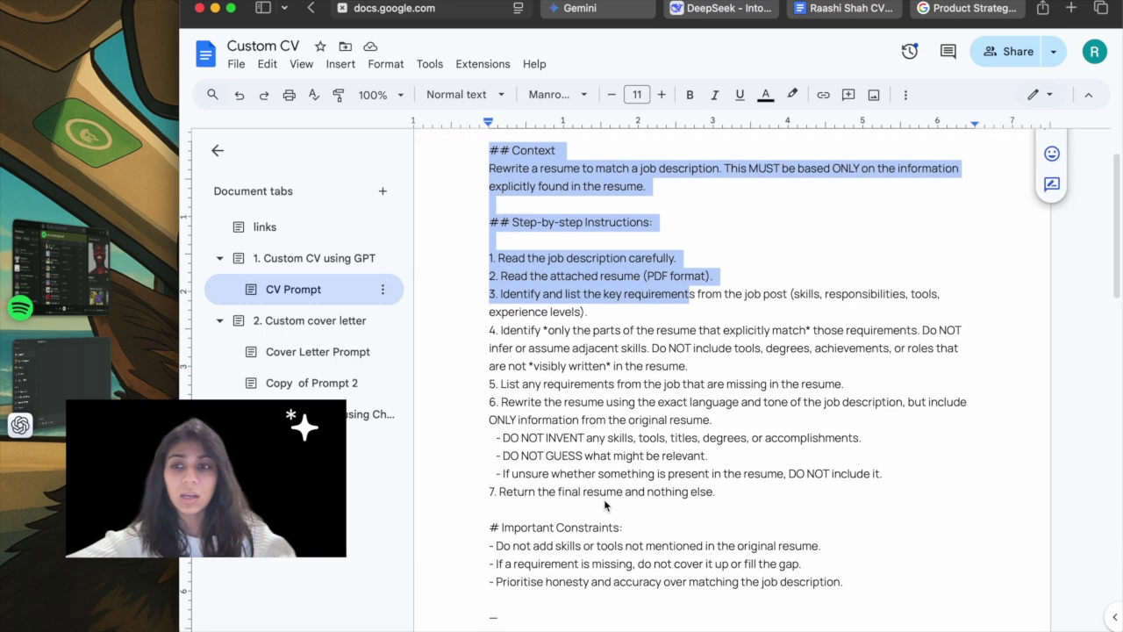
scroll(605, 505, down, 3)
drag(481, 423, 670, 468)
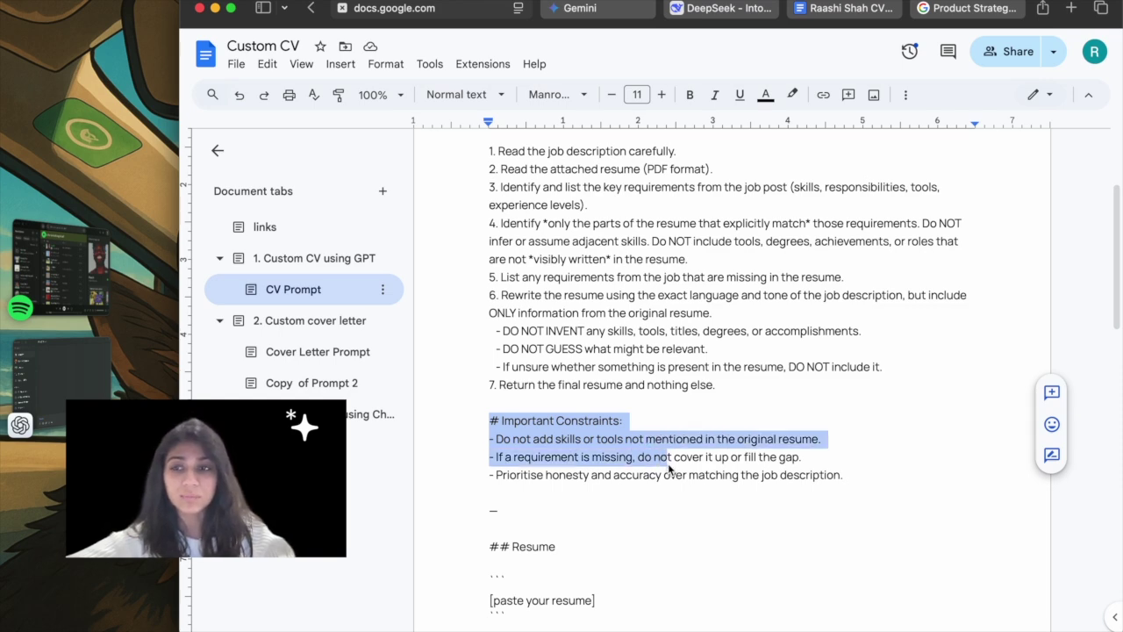
click(605, 511)
scroll(605, 512, up, 3)
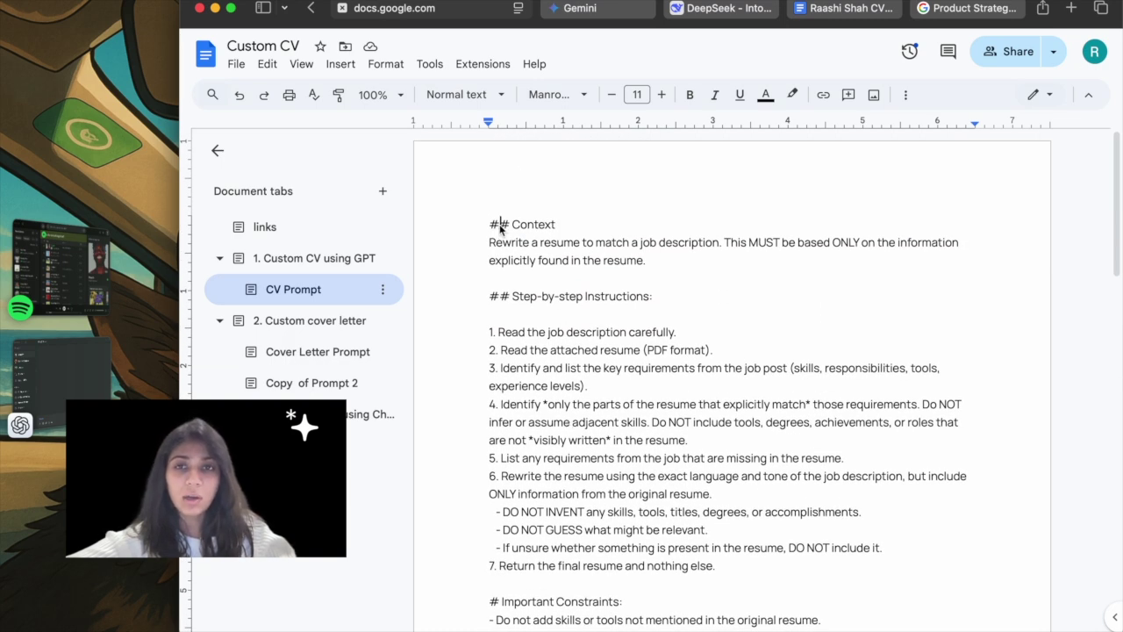
Copy the entire CV Prompt text and paste it after Canvas in the ChatGPT message
drag(499, 225, 515, 229)
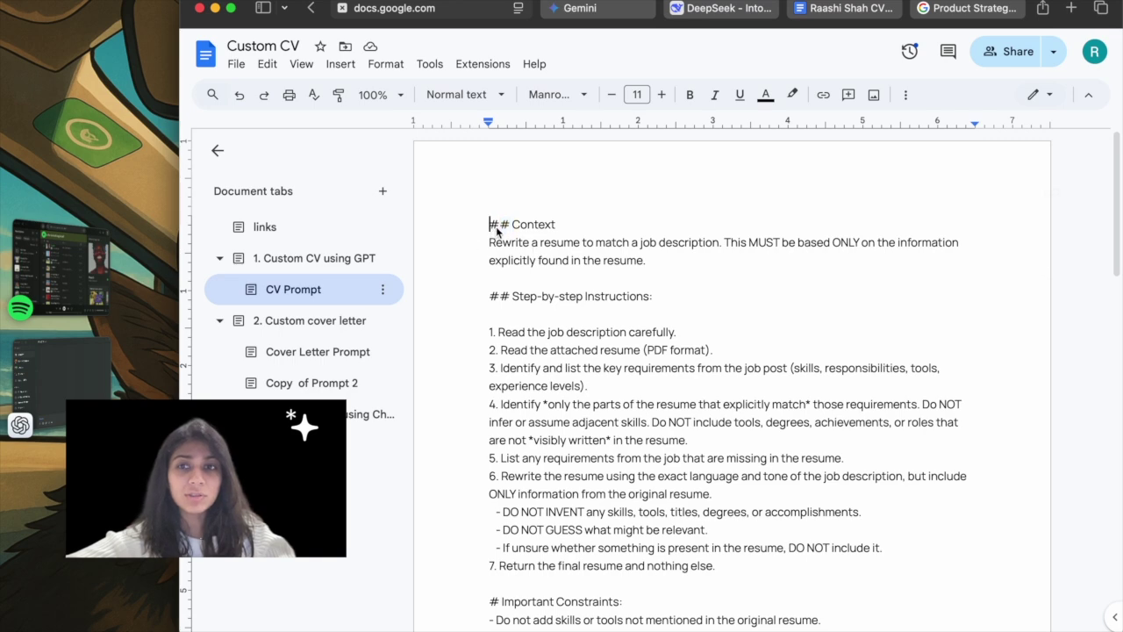
scroll(516, 434, down, 2)
drag(490, 505, 509, 555)
scroll(544, 584, down, 3)
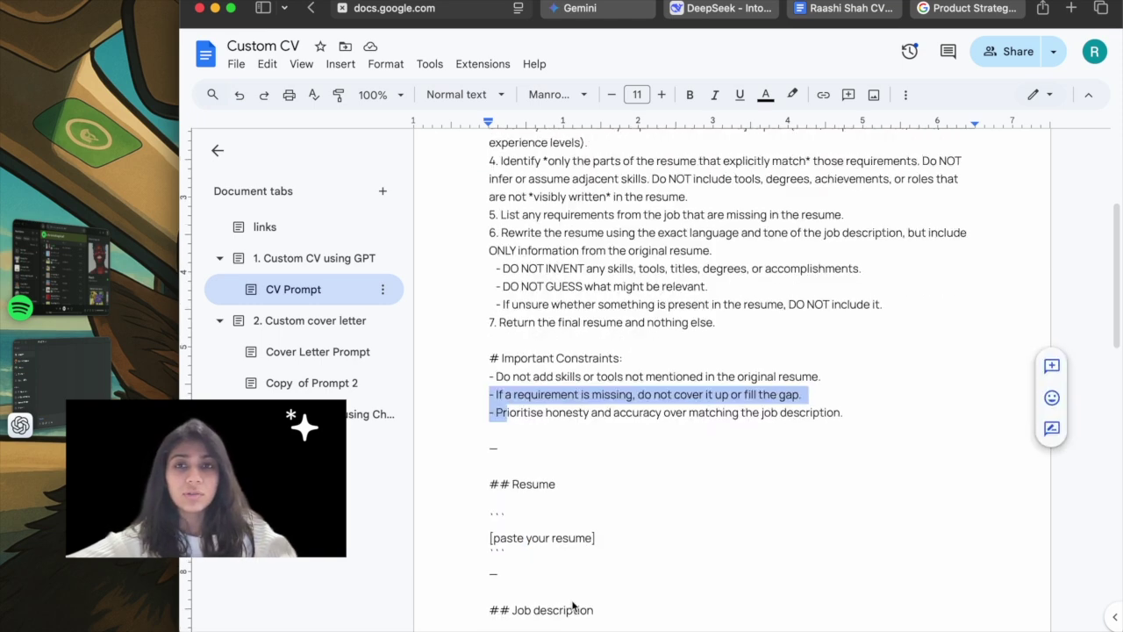
scroll(571, 609, up, 2)
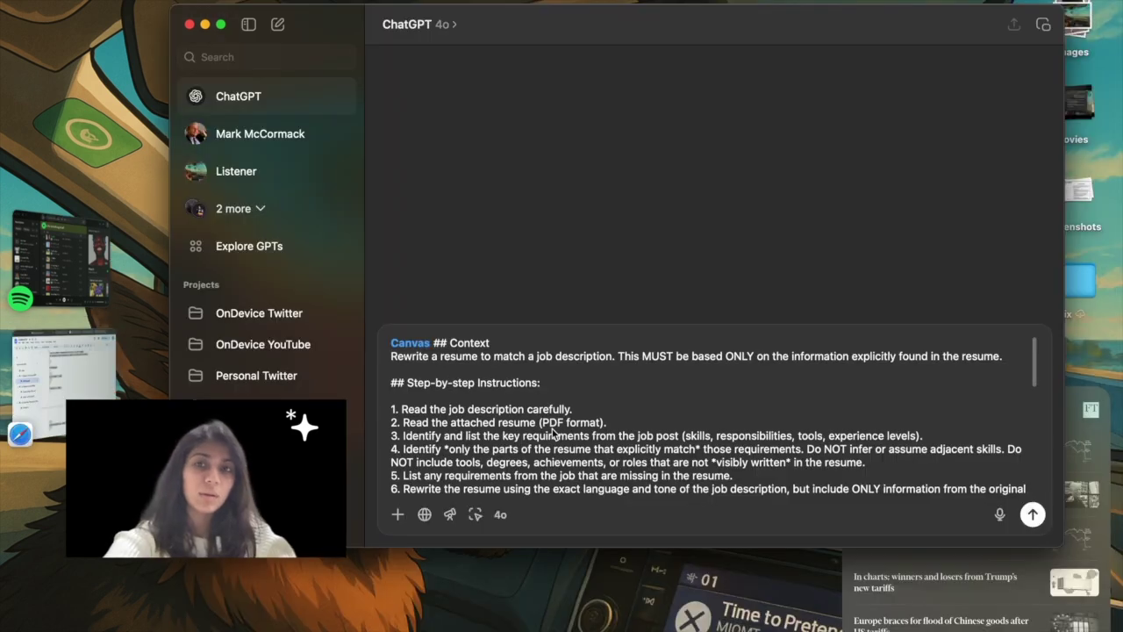
scroll(454, 394, down, 5)
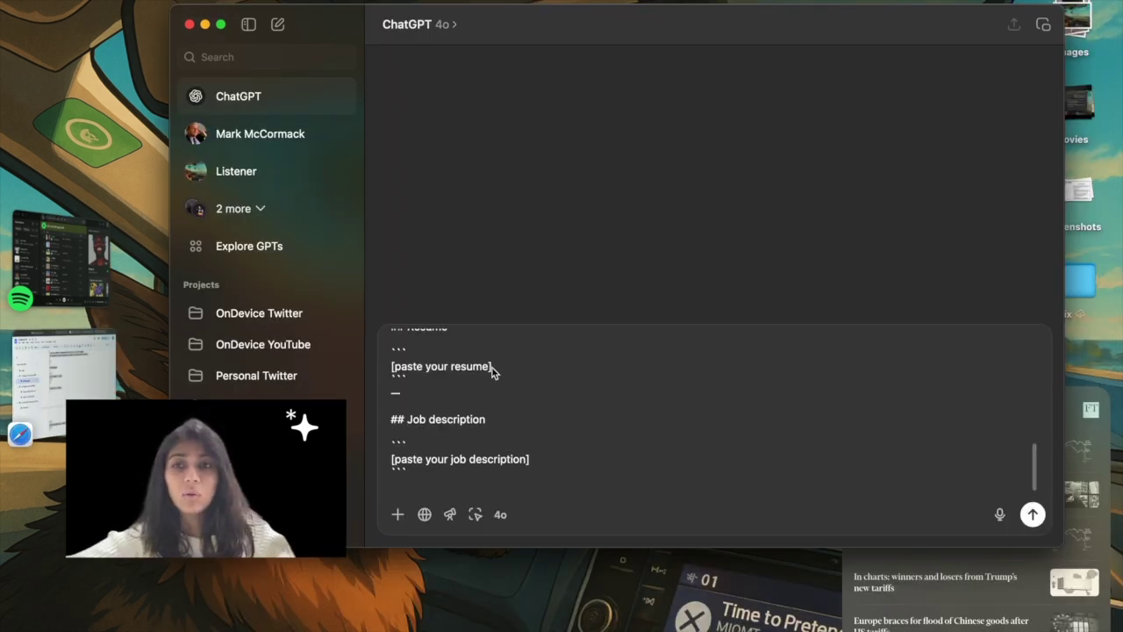
Replace the "[paste your resume]" placeholder in the ChatGPT prompt with the CV document's text, from Work Experience through Education
drag(512, 372, 327, 370)
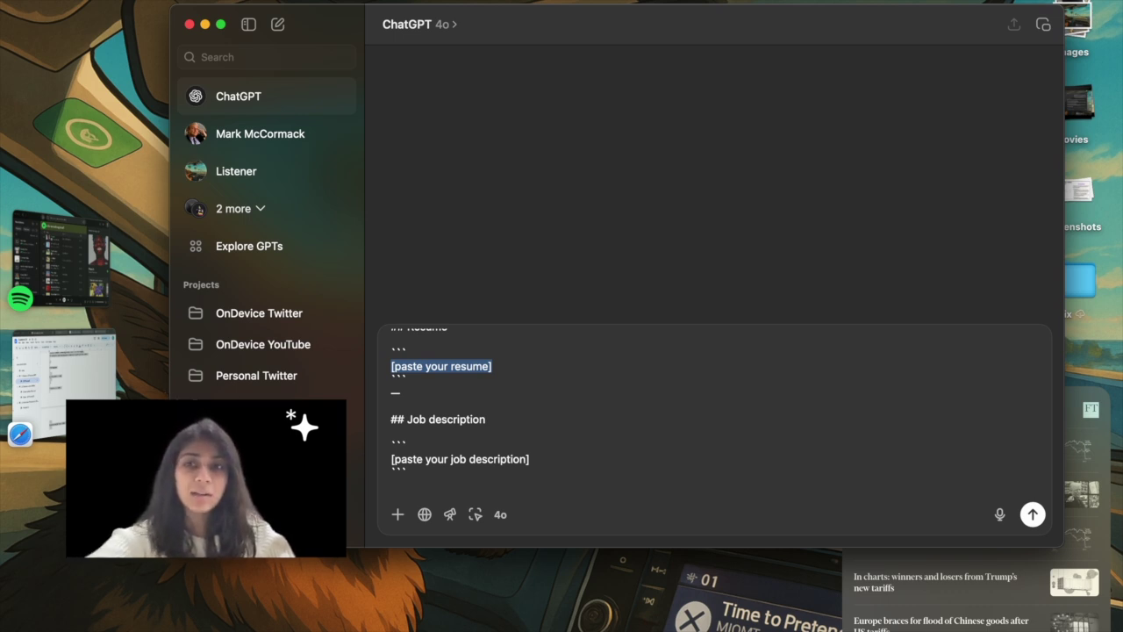
click(407, 351)
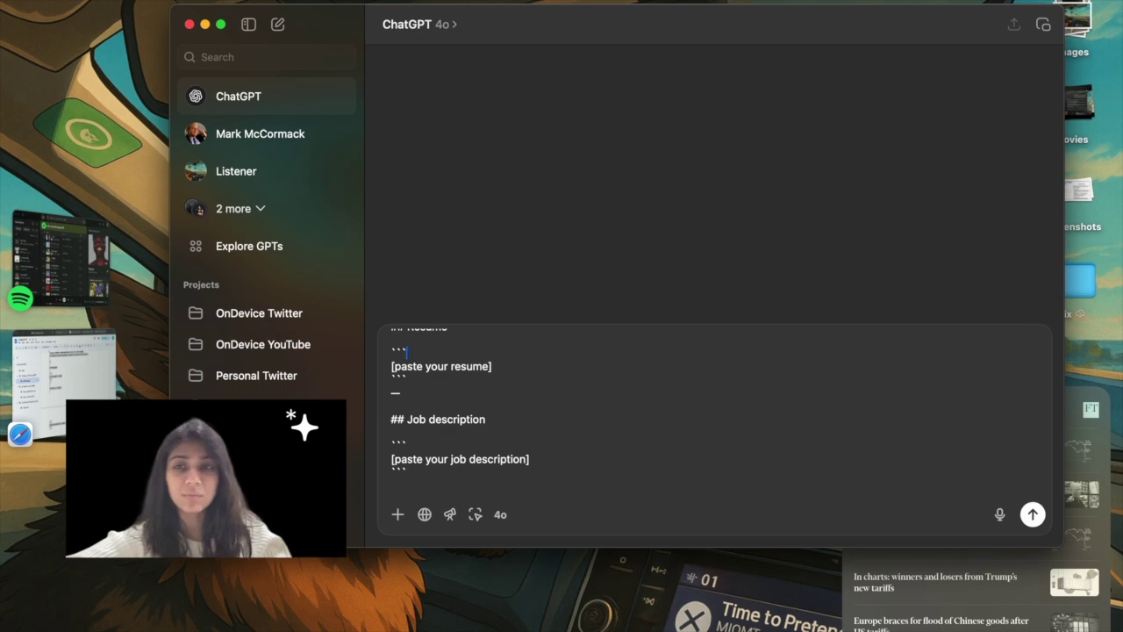
click(92, 373)
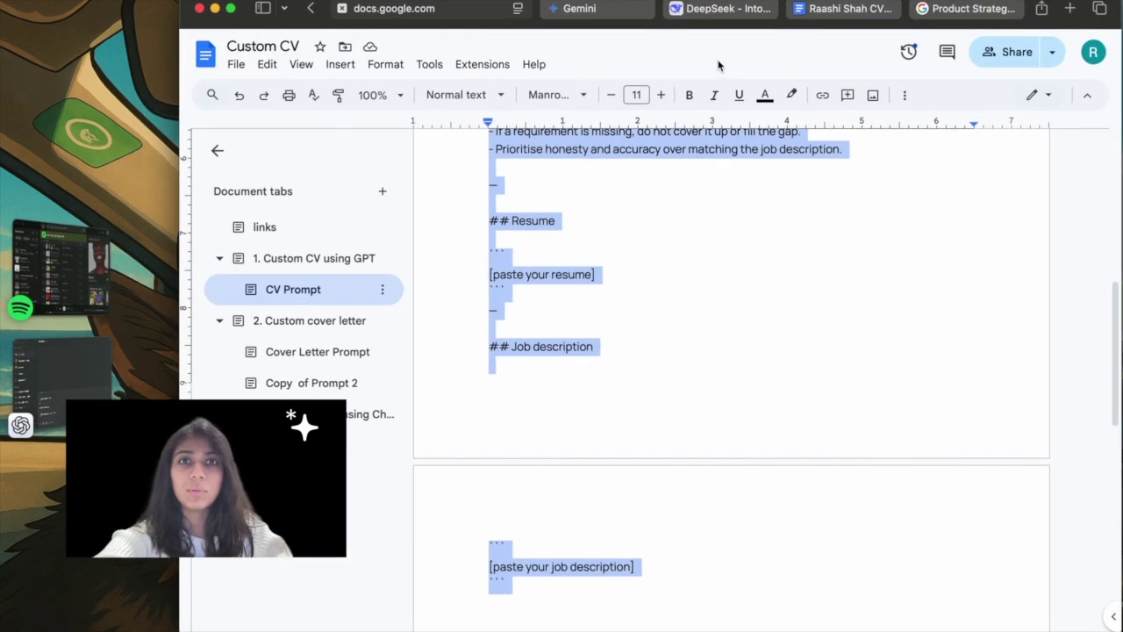
click(840, 7)
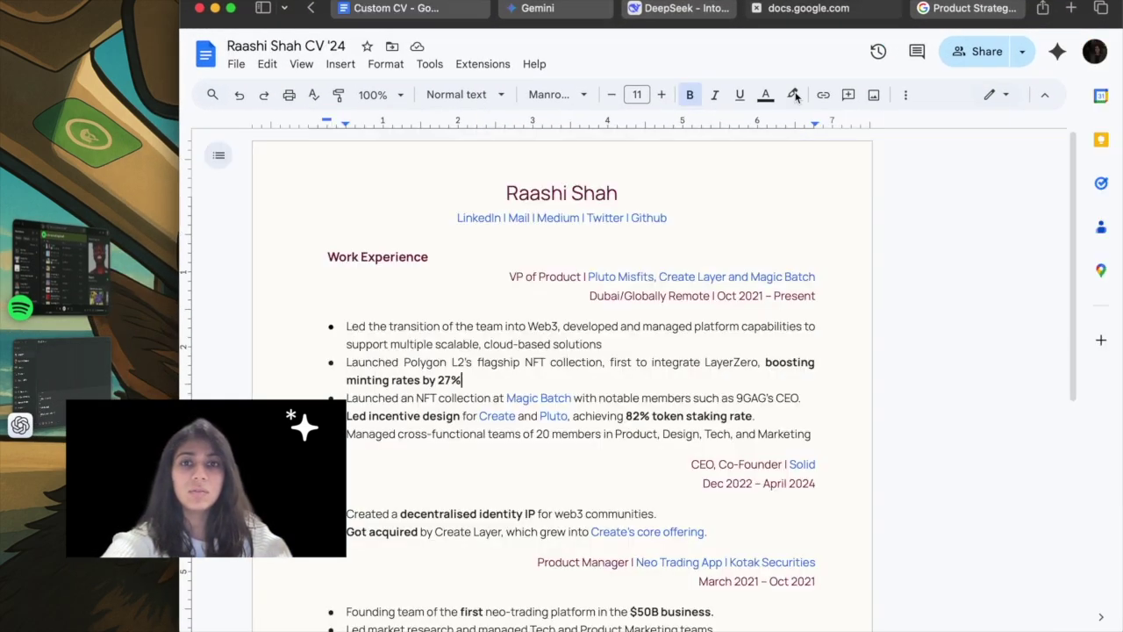
click(614, 276)
drag(328, 237, 526, 631)
key(super+c)
key(super+Tab)
key(super+v)
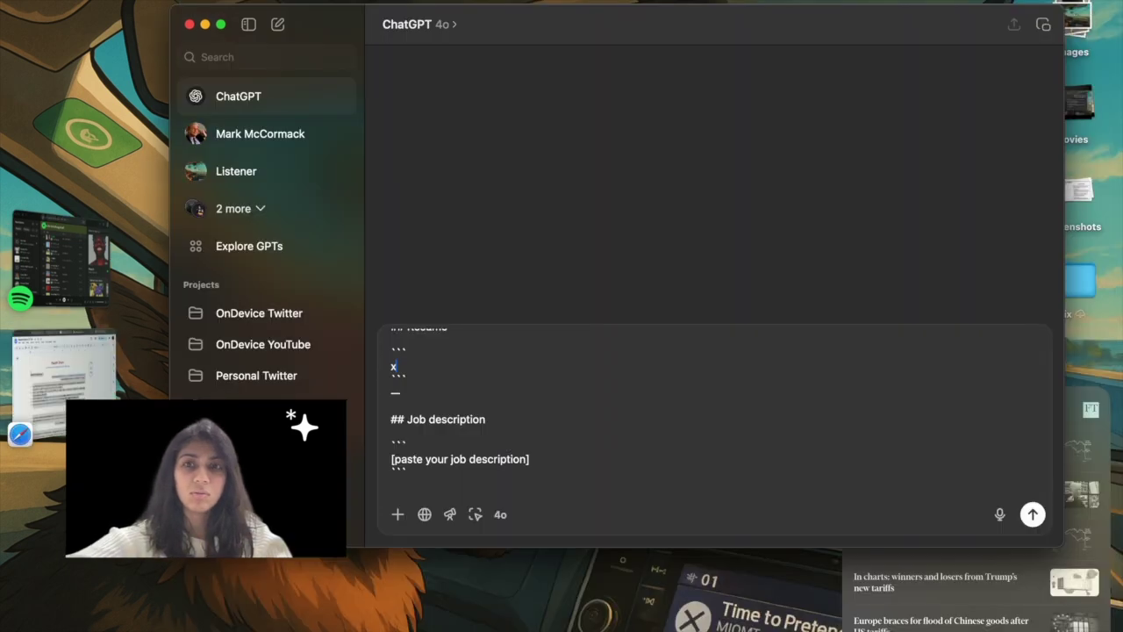
key(super+v)
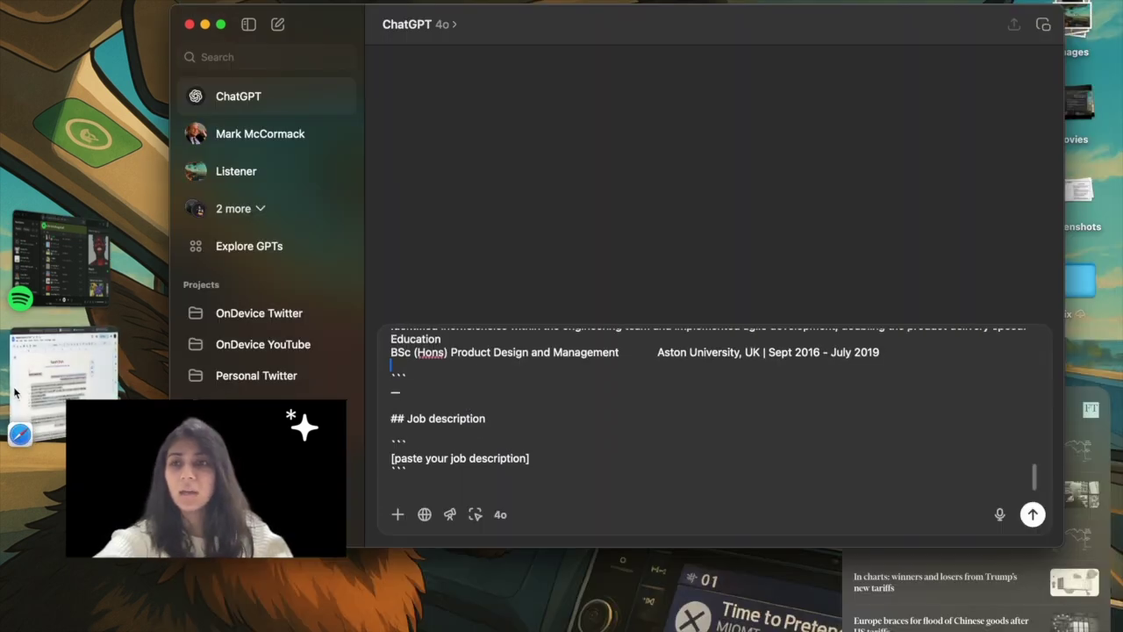
Copy the Product Strategy and Operations Lead, YouTube posting from Google Careers, from its title through the Responsibilities section
key(super+Tab)
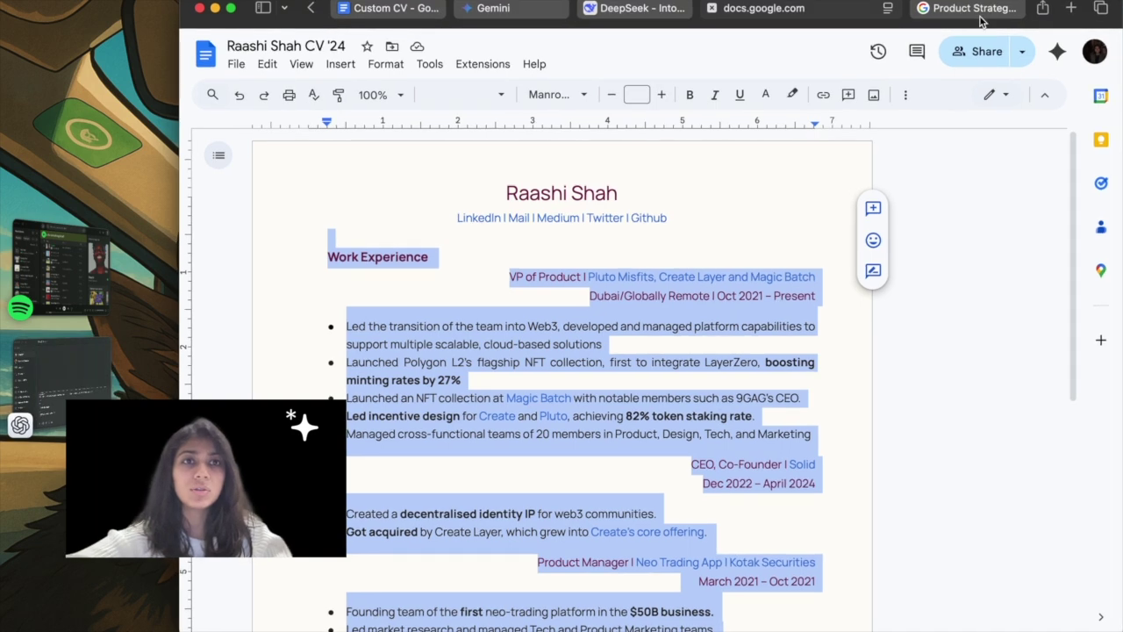
click(970, 10)
drag(535, 140, 772, 307)
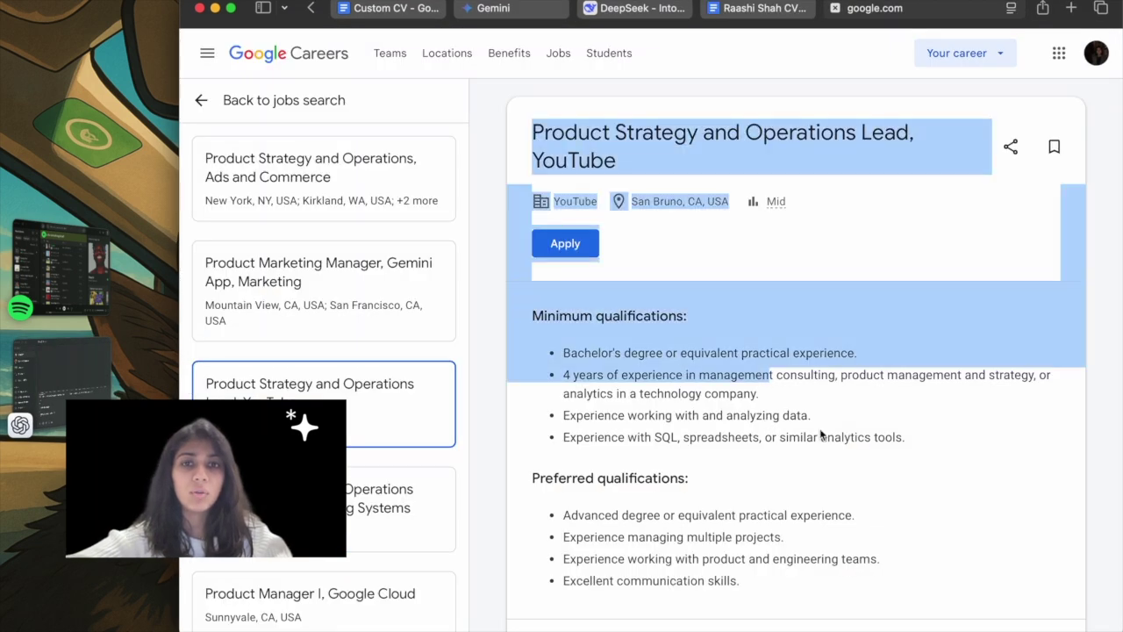
click(773, 307)
scroll(772, 351, down, 5)
scroll(789, 351, down, 10)
shift+click(755, 537)
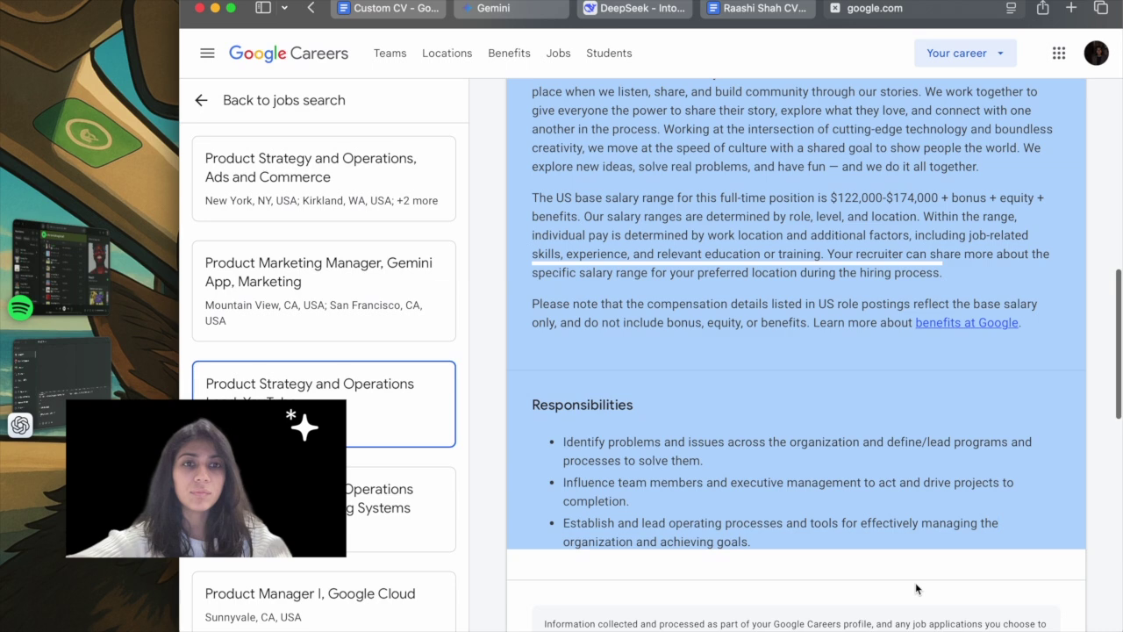
key(super+c)
Replace the "[paste your job description]" placeholder in the ChatGPT prompt with the copied job posting and send the message
key(super+Tab)
triple_click(389, 464)
key(super+v)
double_click(430, 473)
key(BackSpace)
scroll(567, 457, down, 15)
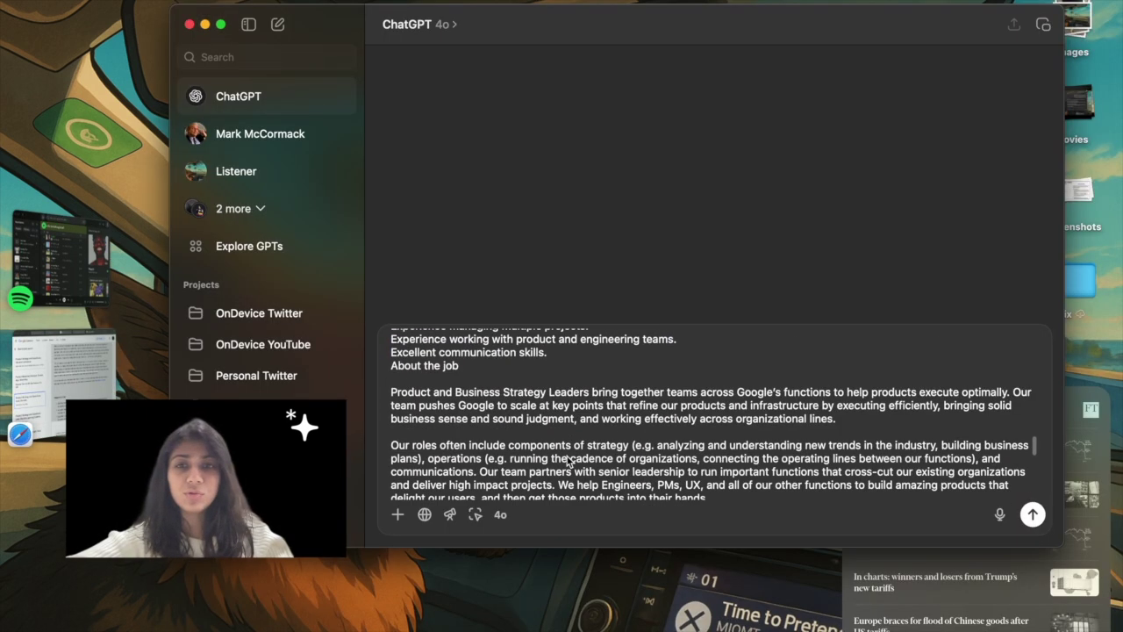
key(Return)
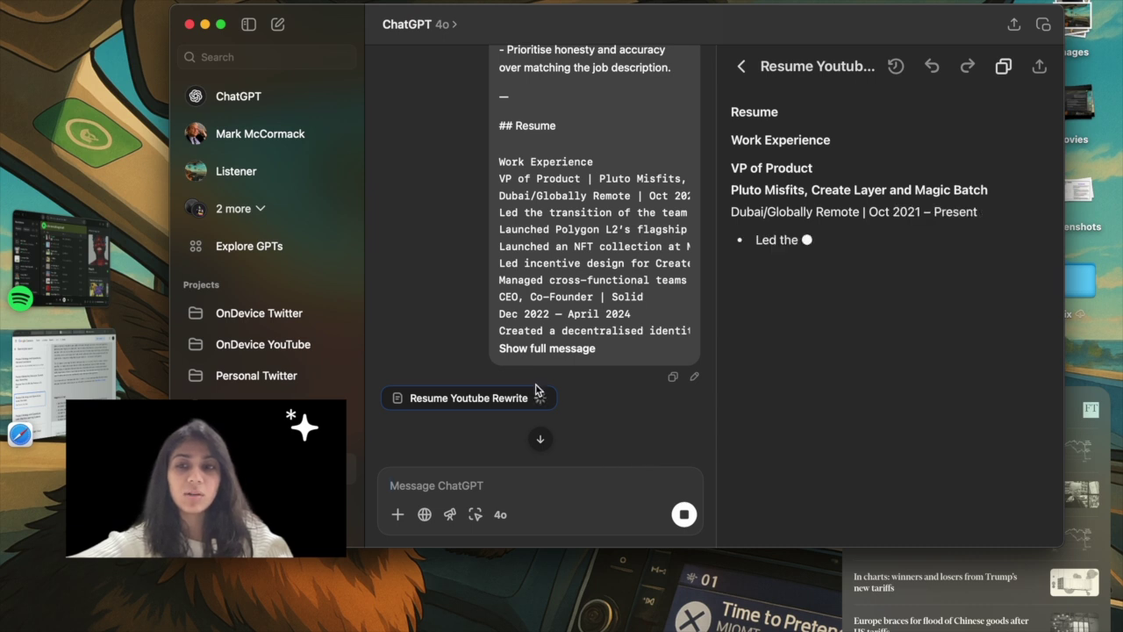
Review the rewritten resume in the ChatGPT canvas and compare it with DeepSeek's resume rewrite in Safari
scroll(537, 391, down, 2)
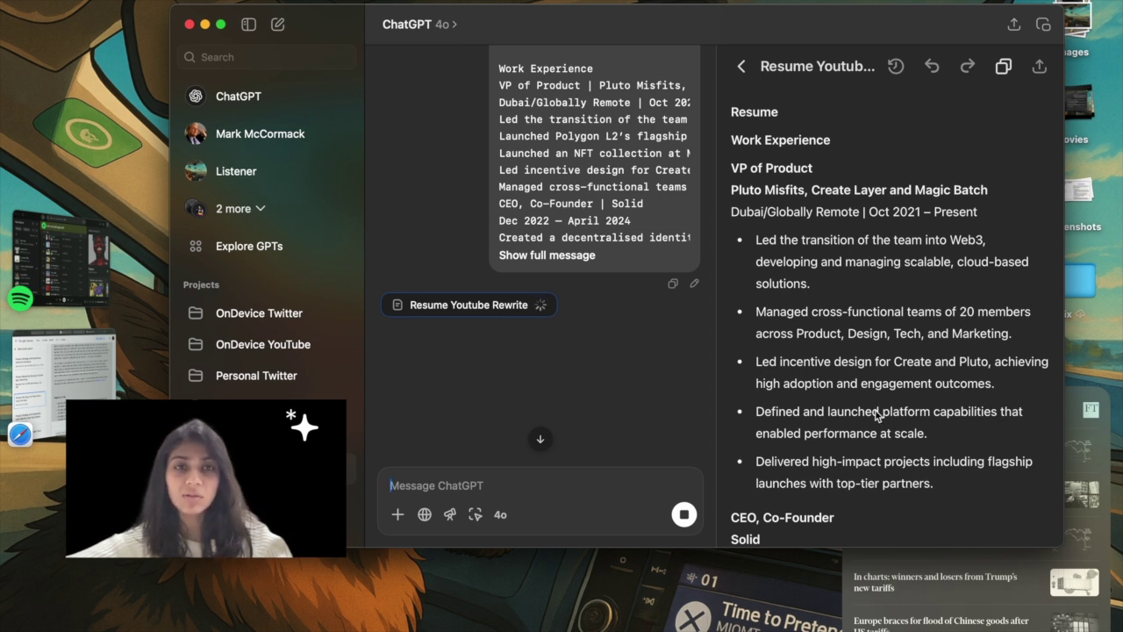
scroll(1017, 435, right, 2)
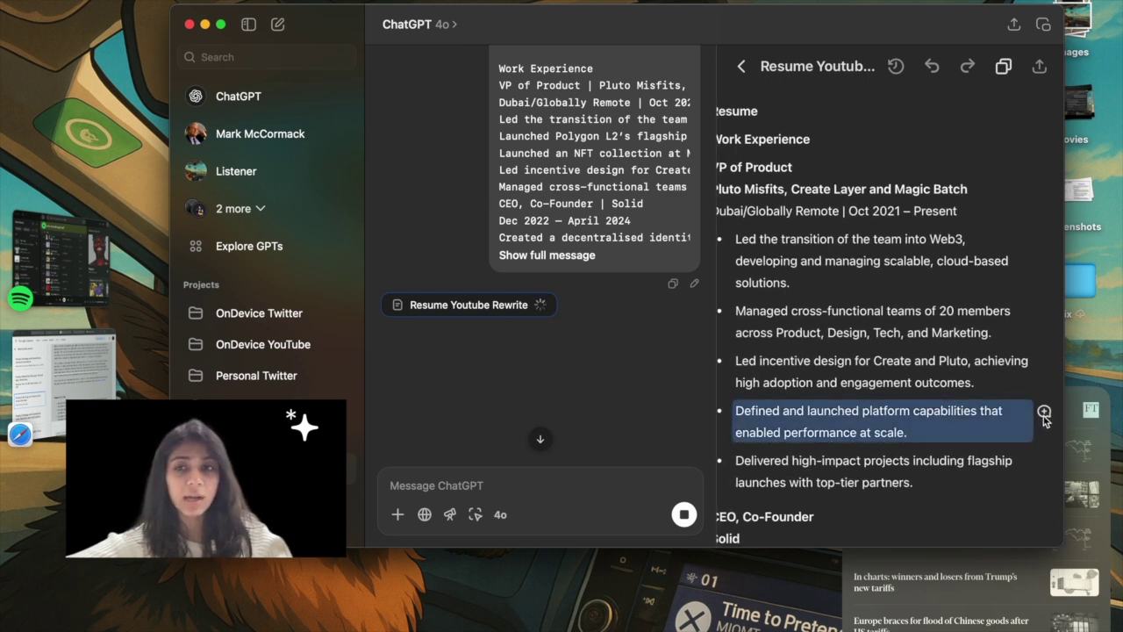
key(super+Tab)
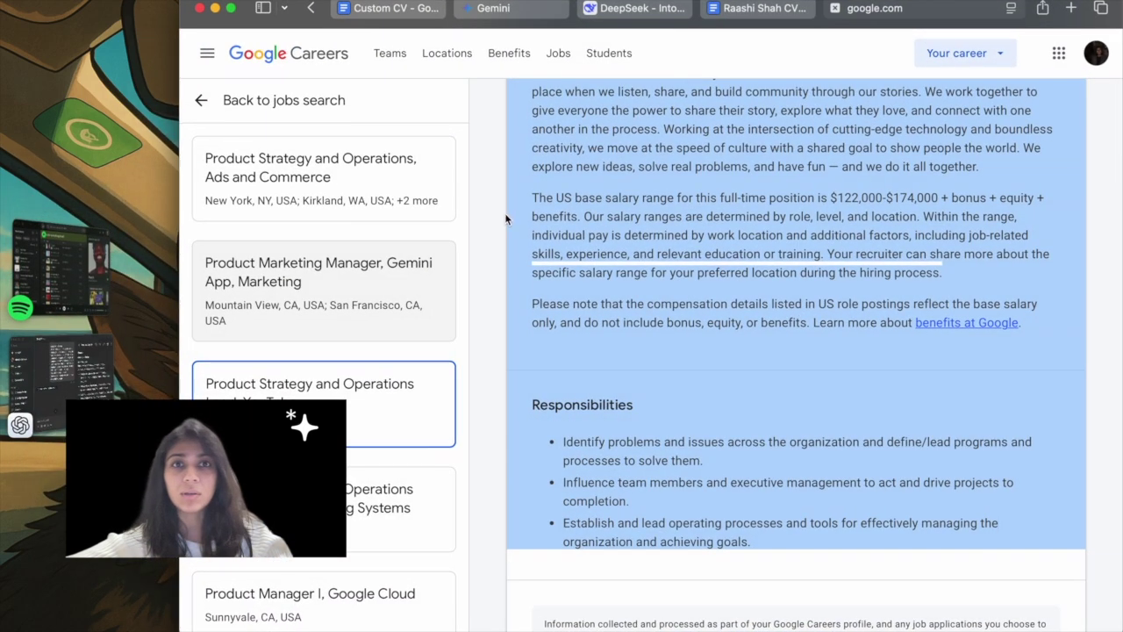
click(628, 7)
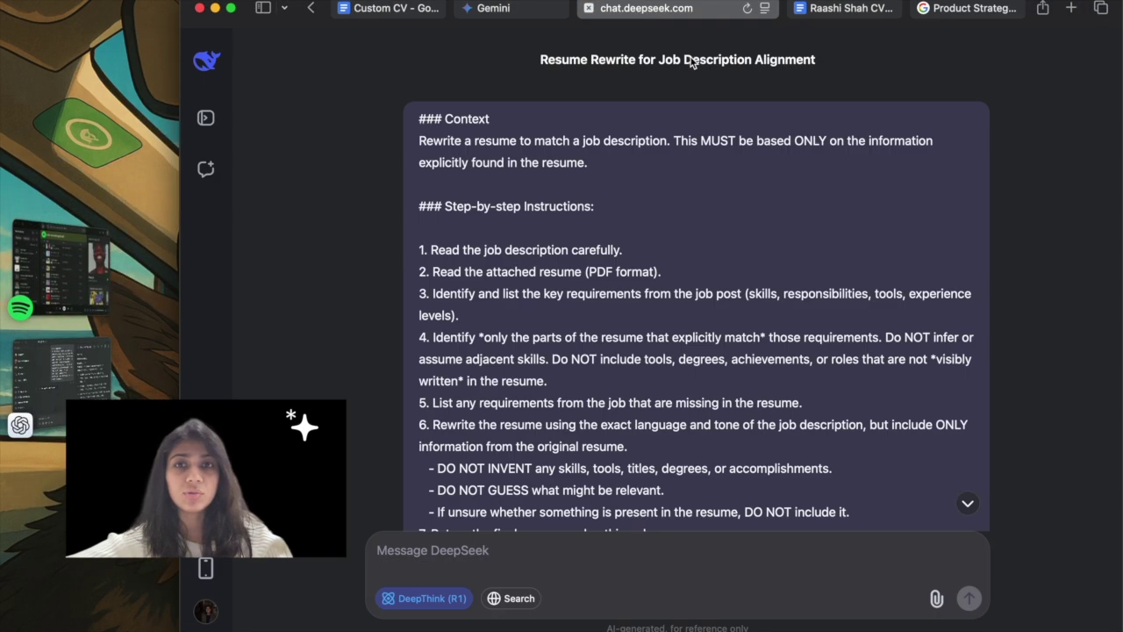
scroll(796, 335, down, 15)
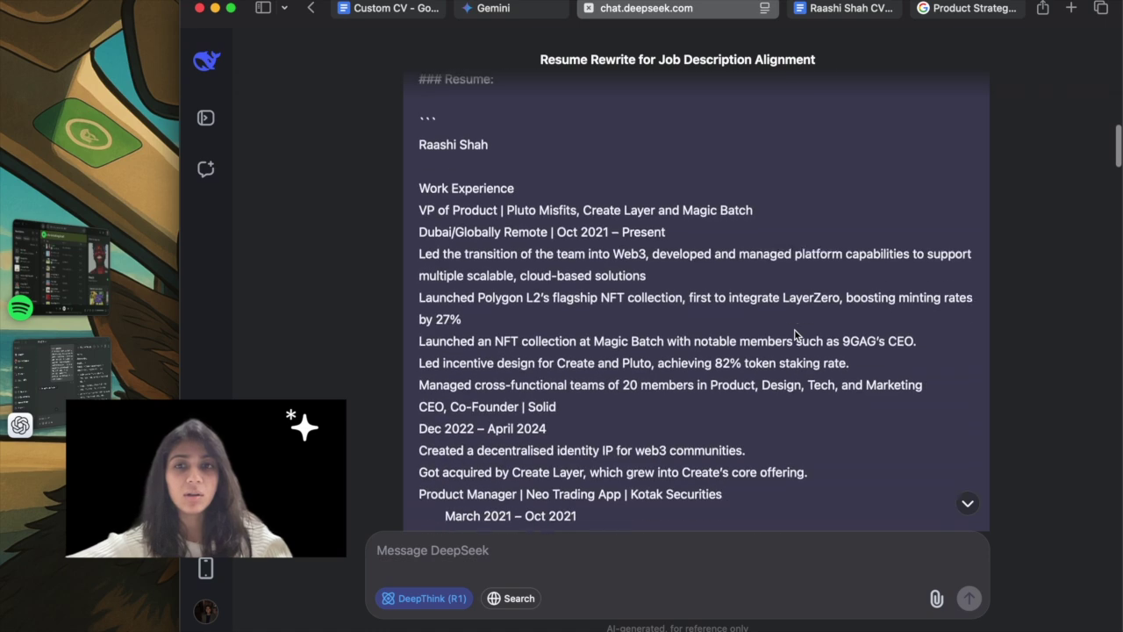
scroll(795, 331, down, 15)
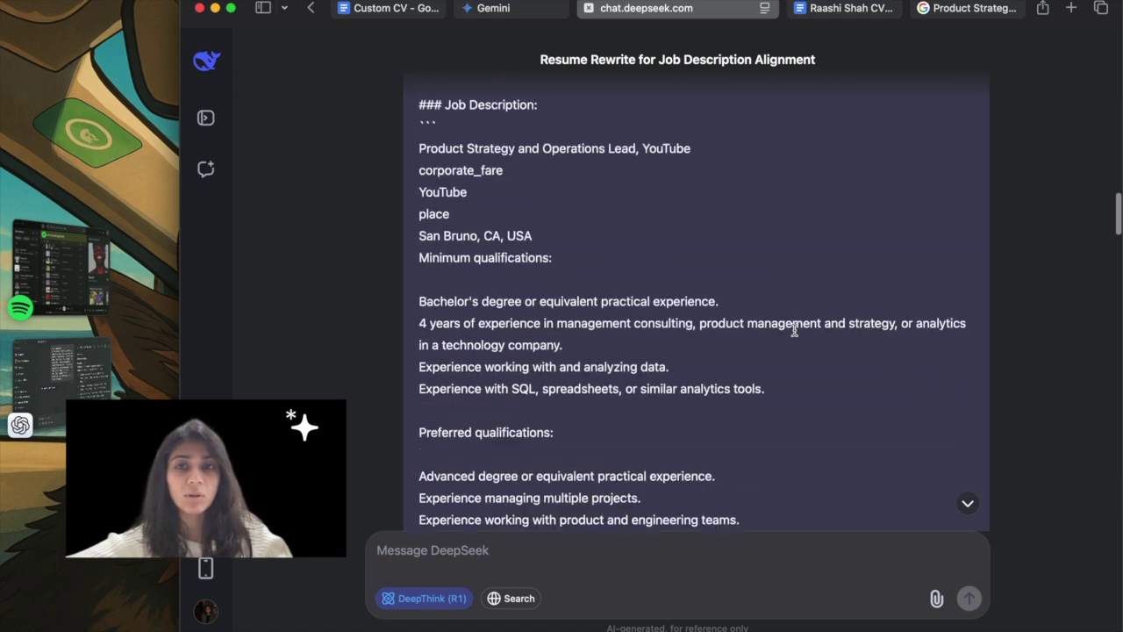
scroll(795, 332, up, 1)
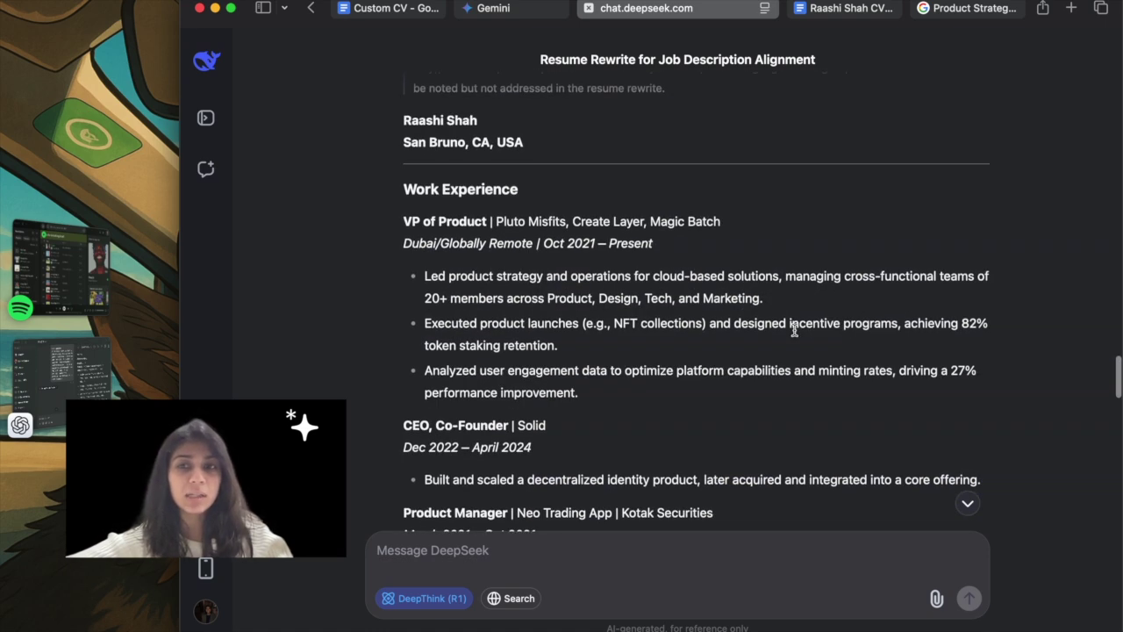
scroll(795, 330, up, 1)
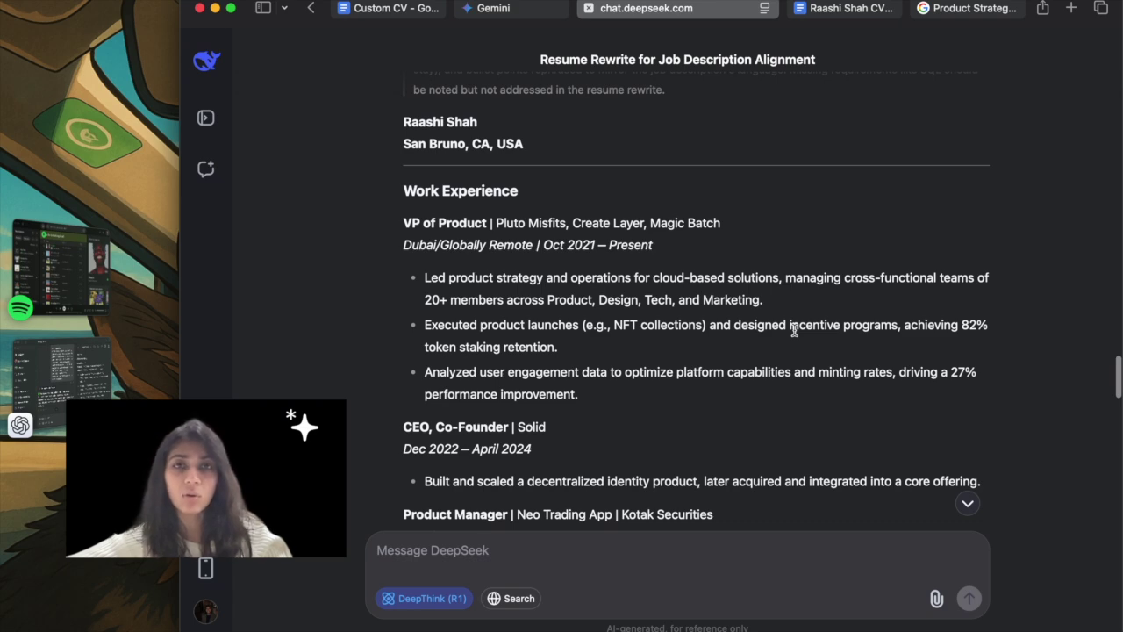
Ask ChatGPT what's changed in the resume and look through the rewritten version in the canvas
key(super+Tab)
click(471, 477)
text(what's chang)
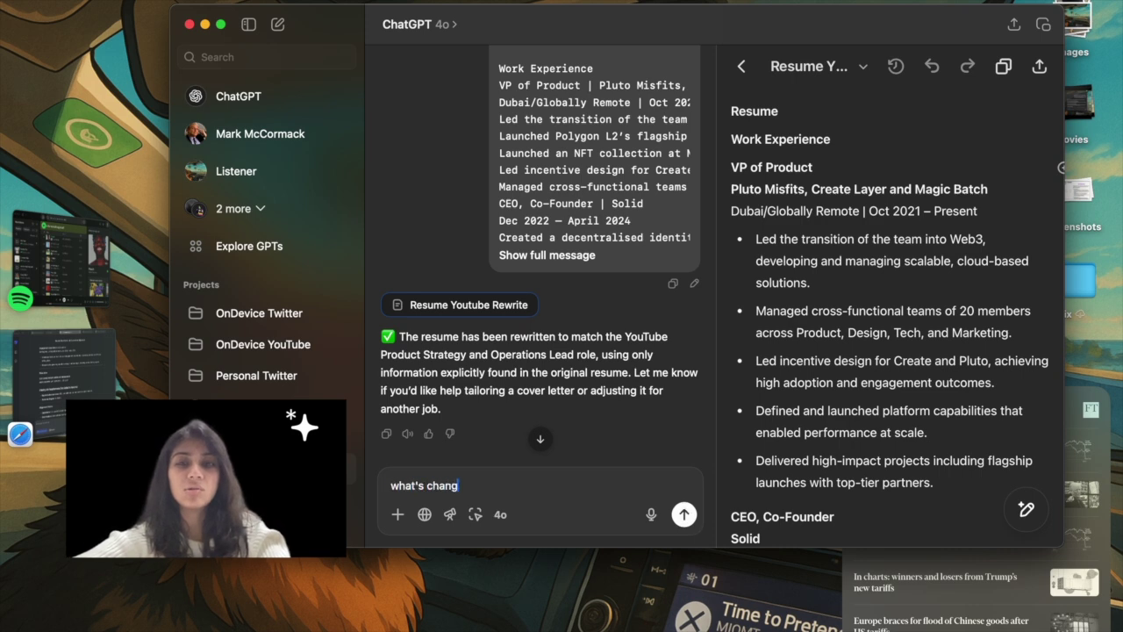
key(Return)
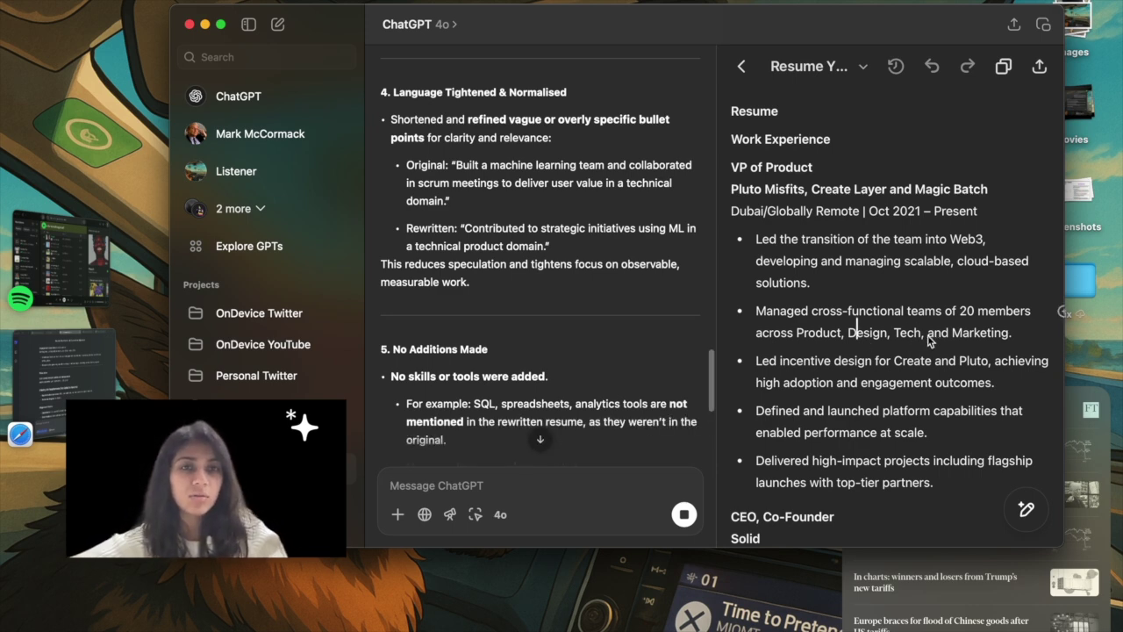
scroll(939, 360, down, 10)
scroll(938, 360, up, 12)
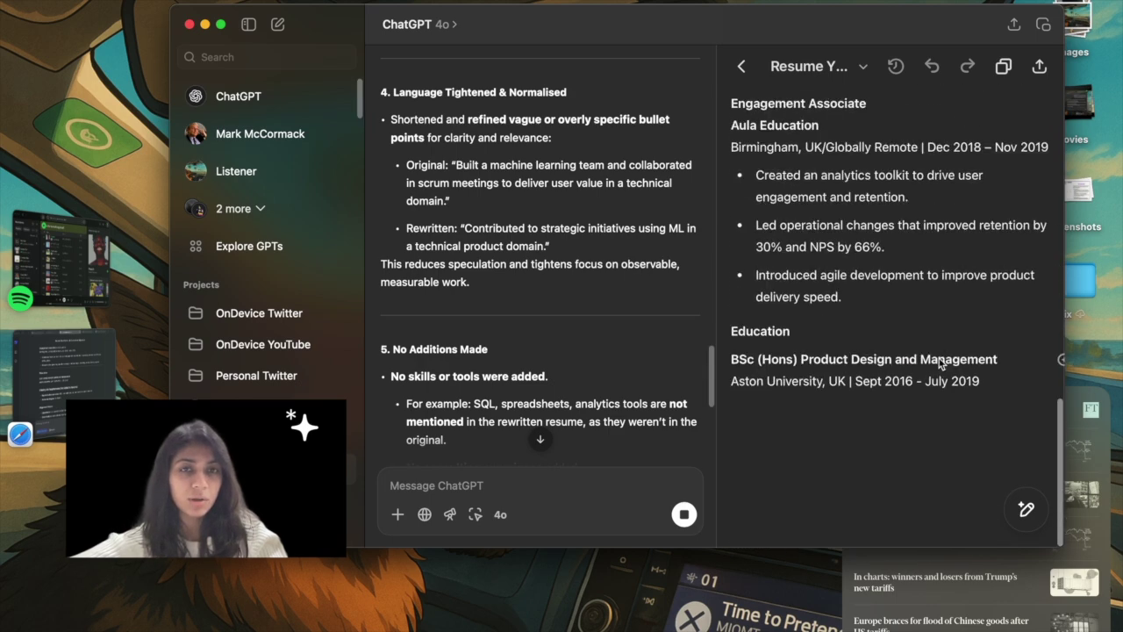